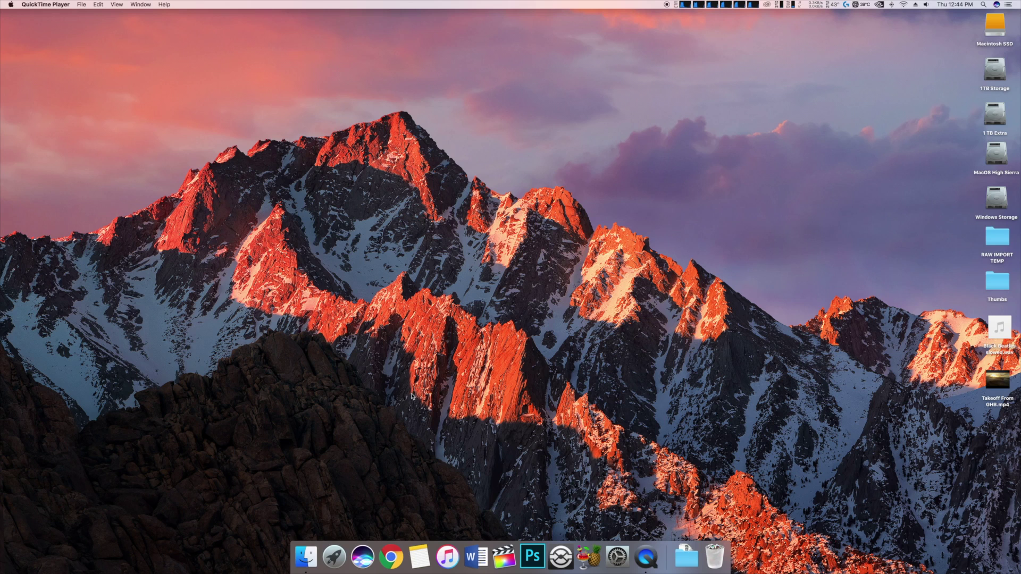
Check the Wi-Fi network, then connect to Serv1090 from a new Finder window's Shared list
{"action": "left_click", "coordinate": [903, 4]}
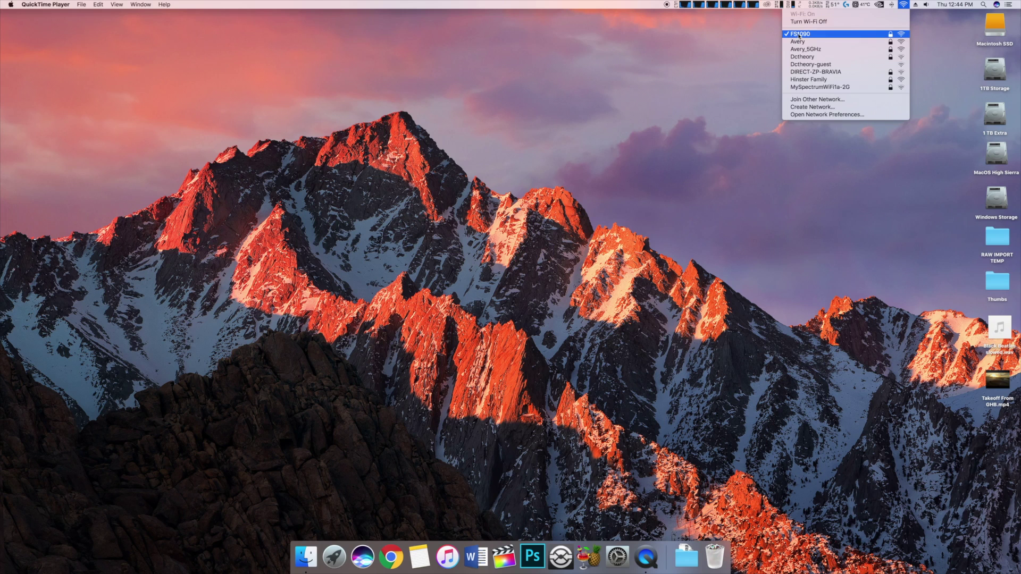
{"action": "left_click", "coordinate": [752, 37]}
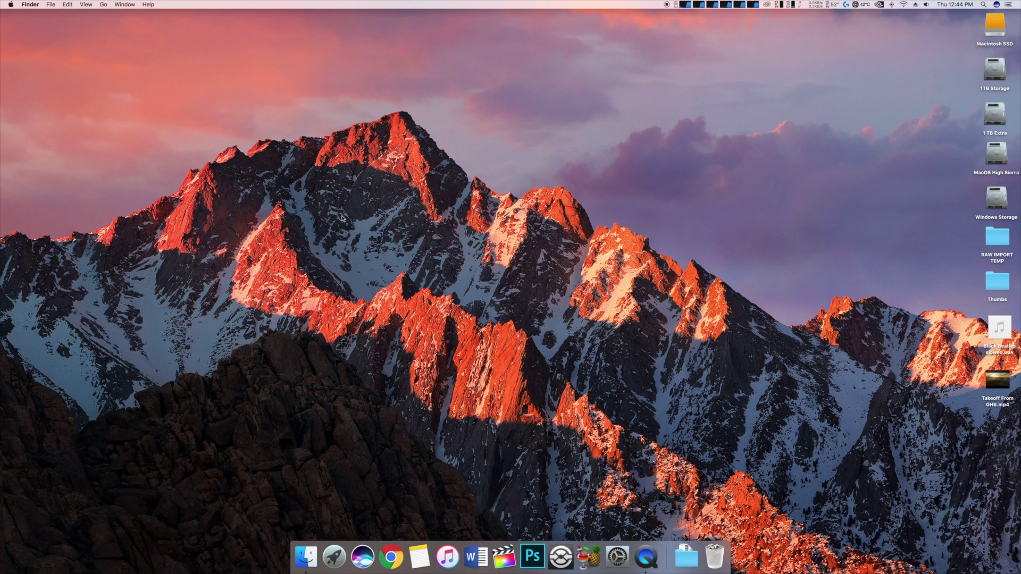
{"action": "key", "text": "super+n"}
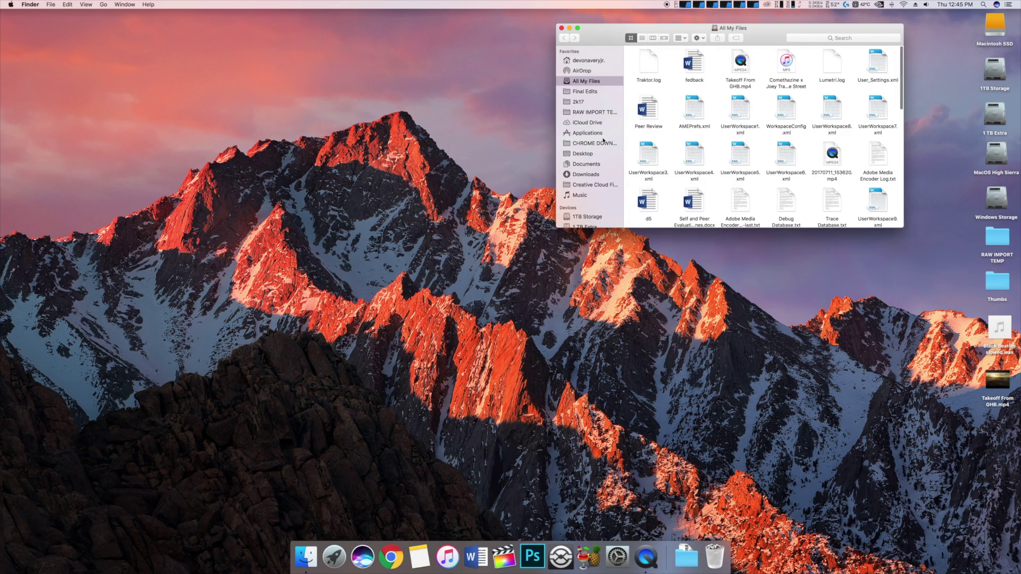
{"action": "scroll", "coordinate": [603, 140], "scroll_direction": "down", "scroll_amount": 8}
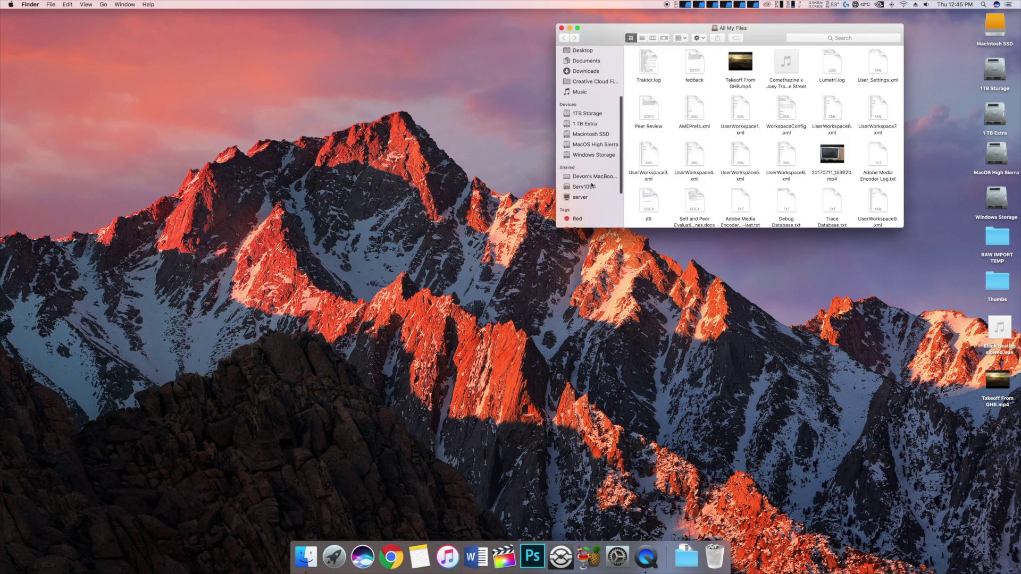
{"action": "left_click", "coordinate": [585, 186]}
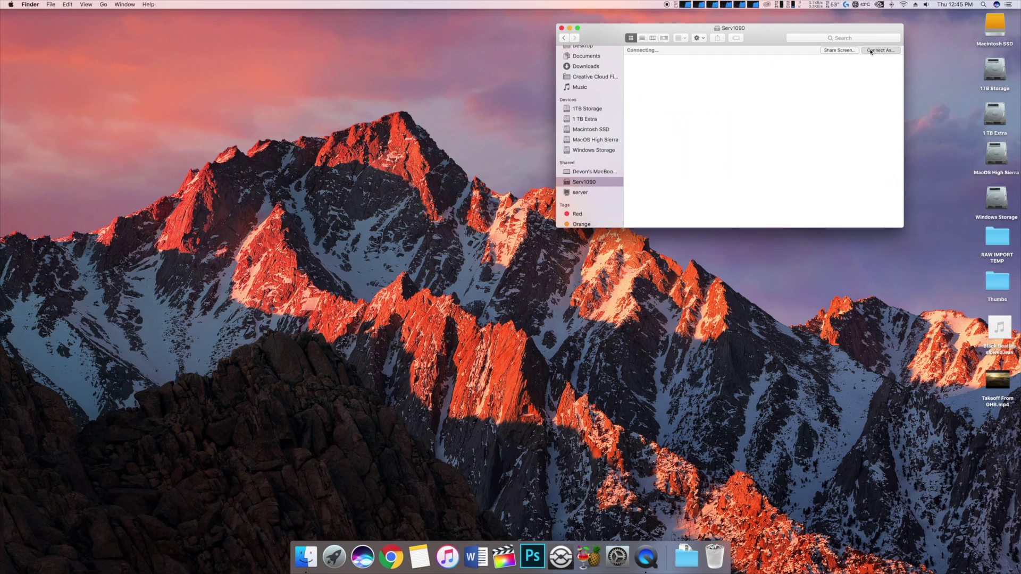
{"action": "key", "text": "Return"}
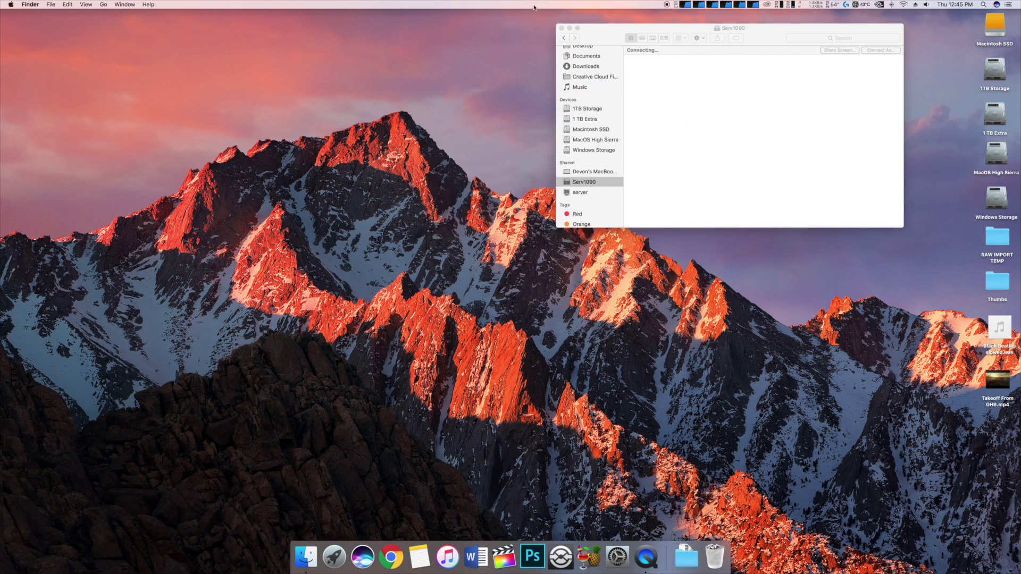
Start a Screen Sharing session to Serv1090 and arrange the Finder and remote windows
{"action": "left_click", "coordinate": [831, 49]}
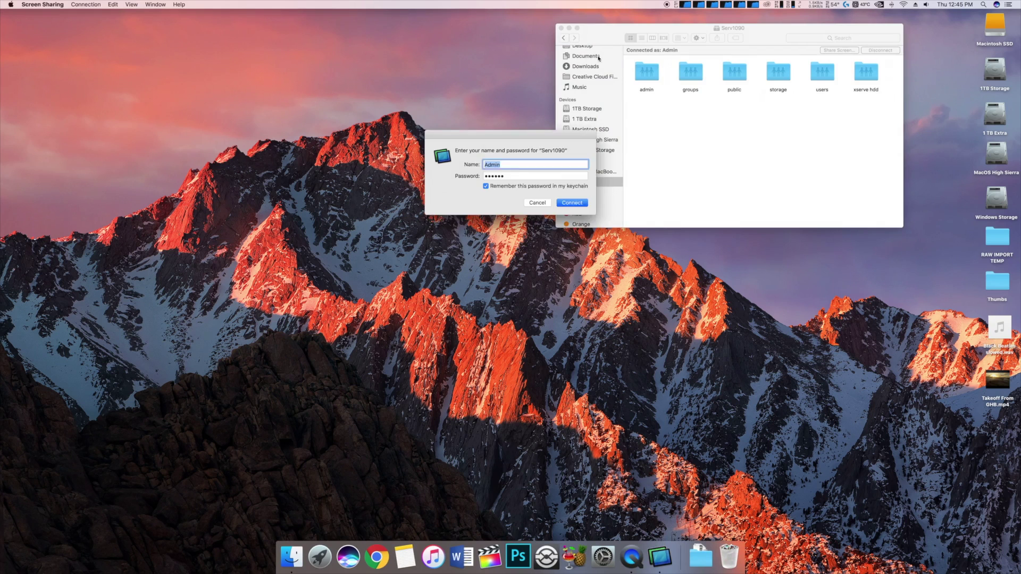
{"action": "left_click_drag", "start_coordinate": [616, 28], "coordinate": [668, 77]}
{"action": "left_click", "coordinate": [572, 203]}
{"action": "left_click", "coordinate": [516, 45]}
{"action": "left_click_drag", "start_coordinate": [516, 46], "coordinate": [358, 2]}
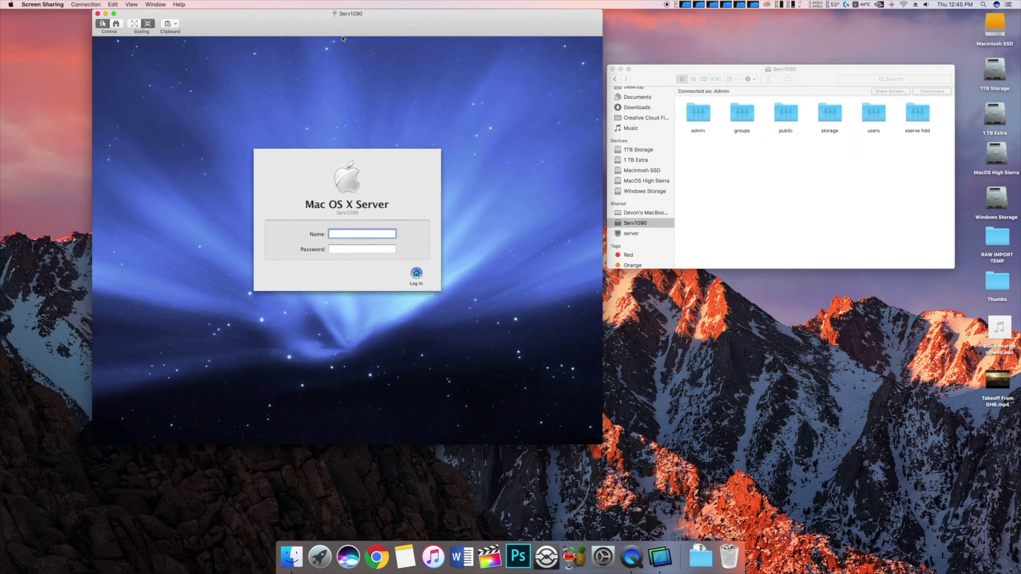
Log in to the Mac OS X Server as Admin with the account password
{"action": "type", "text": "Admin"}
{"action": "left_click", "coordinate": [378, 249]}
{"action": "type", "text": "******"}
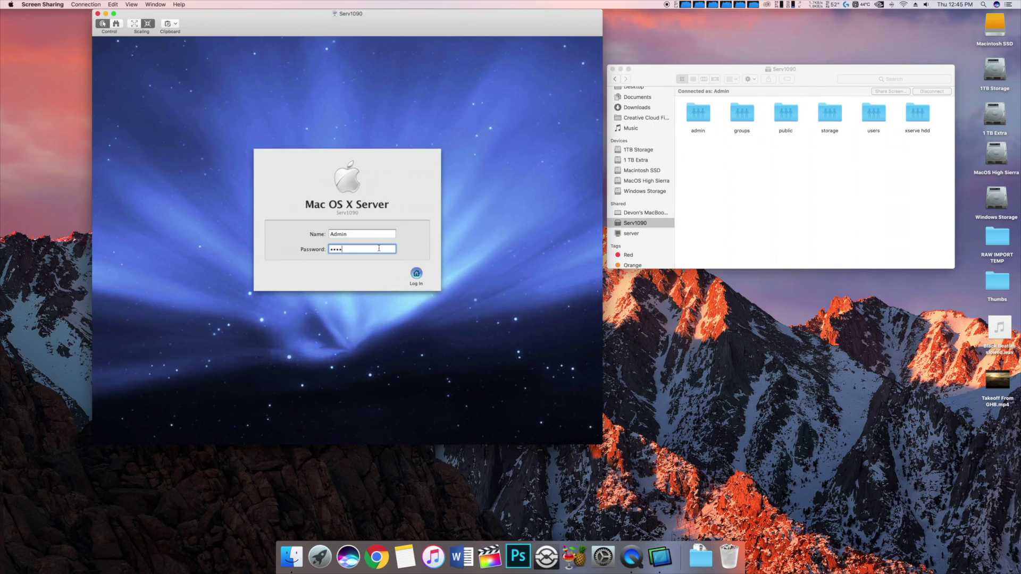
{"action": "key", "text": "Return"}
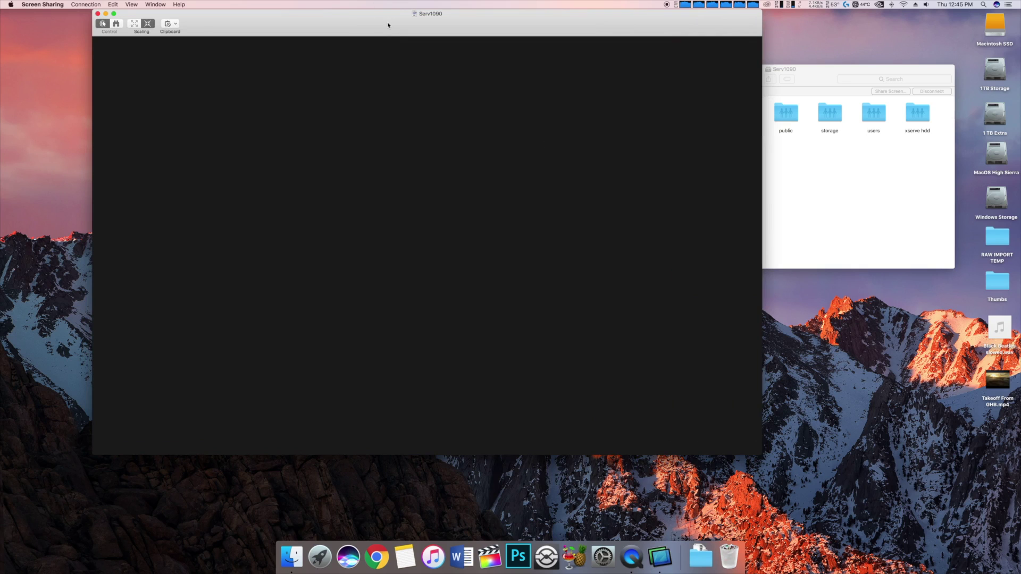
Reposition the remote window, minimize Server Monitor, and launch Server Admin from the remote Dock
{"action": "left_click_drag", "start_coordinate": [388, 25], "coordinate": [454, 75]}
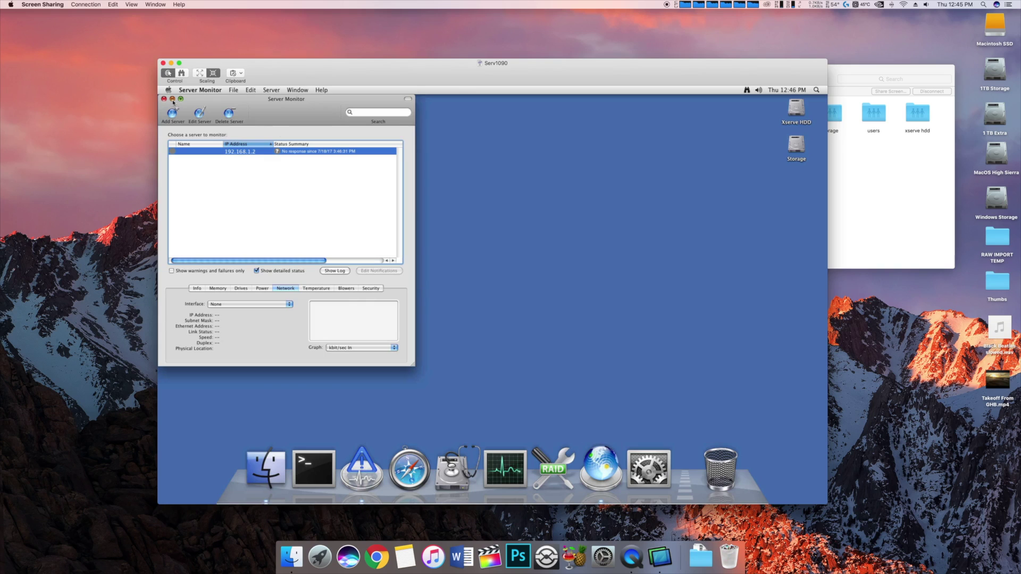
{"action": "left_click", "coordinate": [173, 100]}
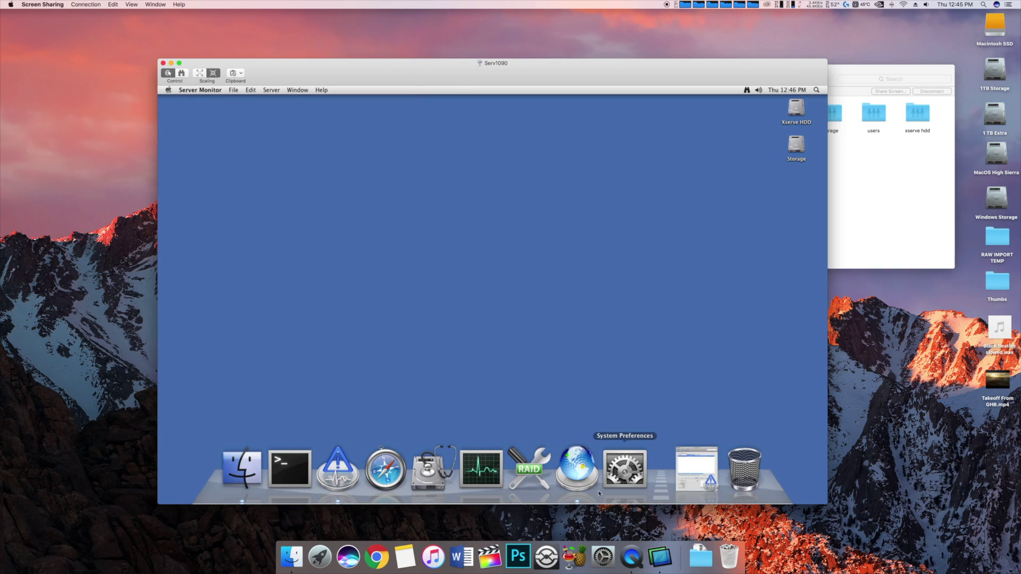
{"action": "left_click", "coordinate": [589, 458]}
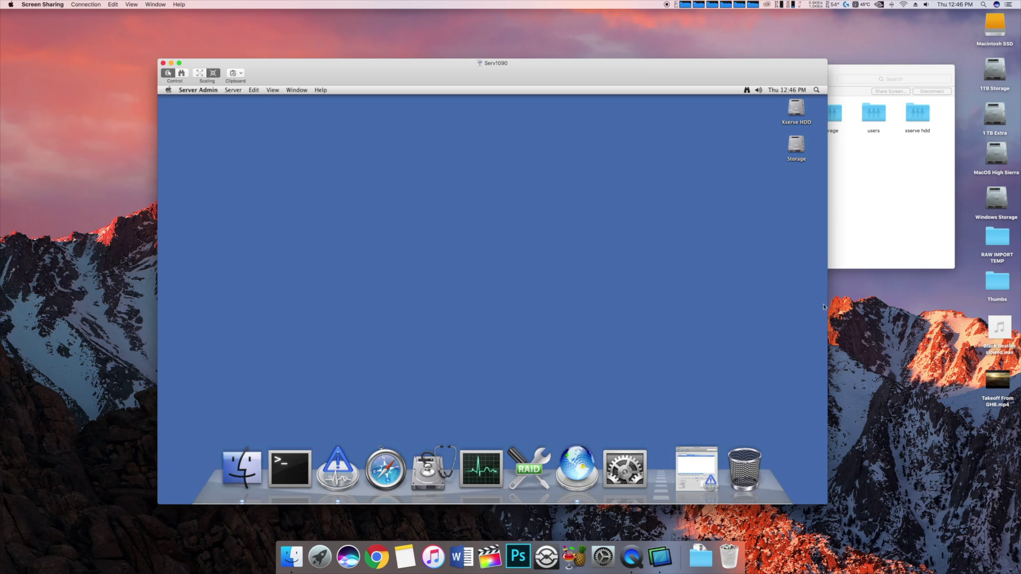
Bring up Server Admin's Serv1090 Overview (Xserve, Mac OS X Server 10.5) and move it left
{"action": "left_click_drag", "start_coordinate": [752, 129], "coordinate": [808, 180]}
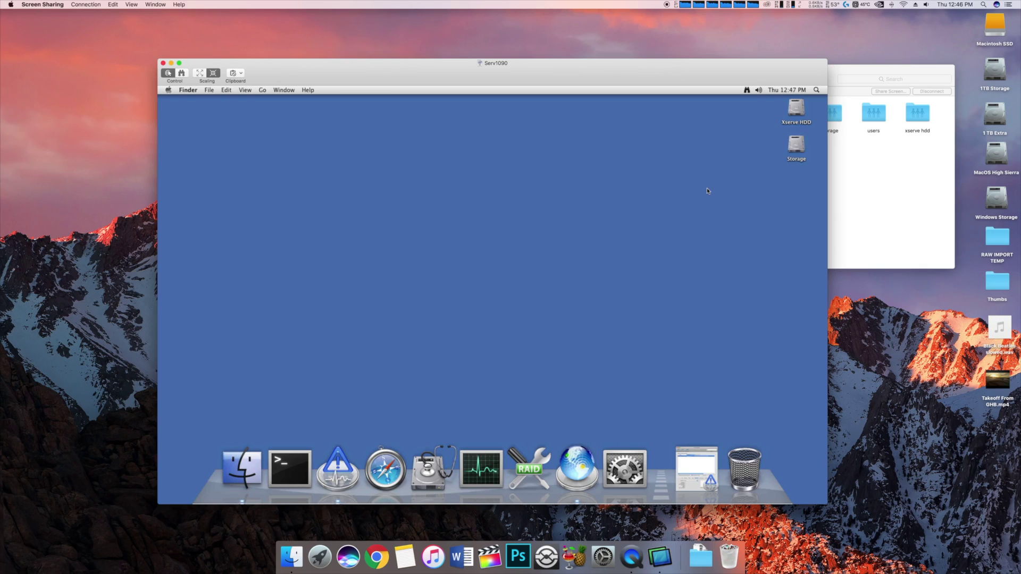
{"action": "left_click", "coordinate": [592, 475]}
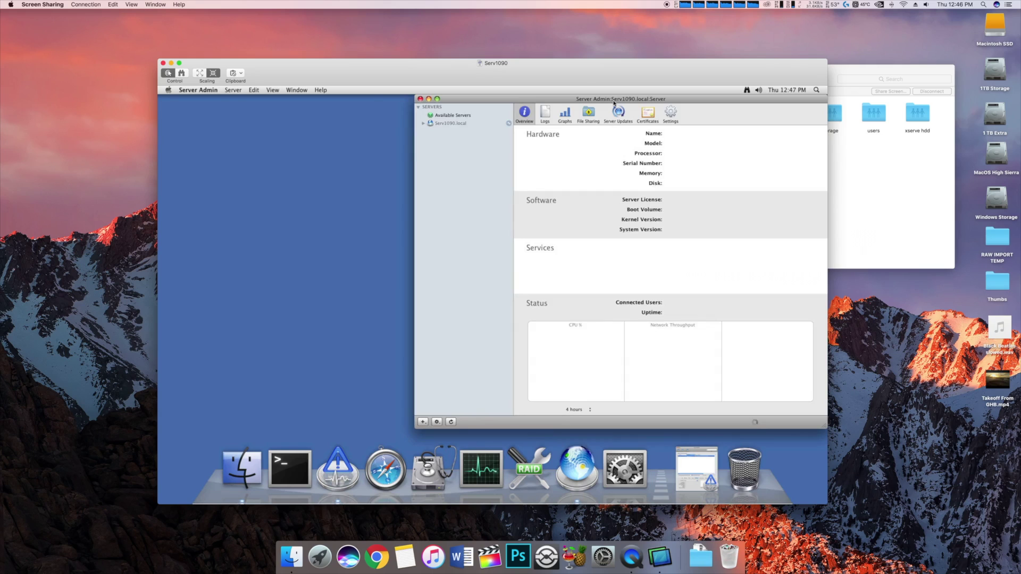
{"action": "left_click_drag", "start_coordinate": [599, 99], "coordinate": [495, 99]}
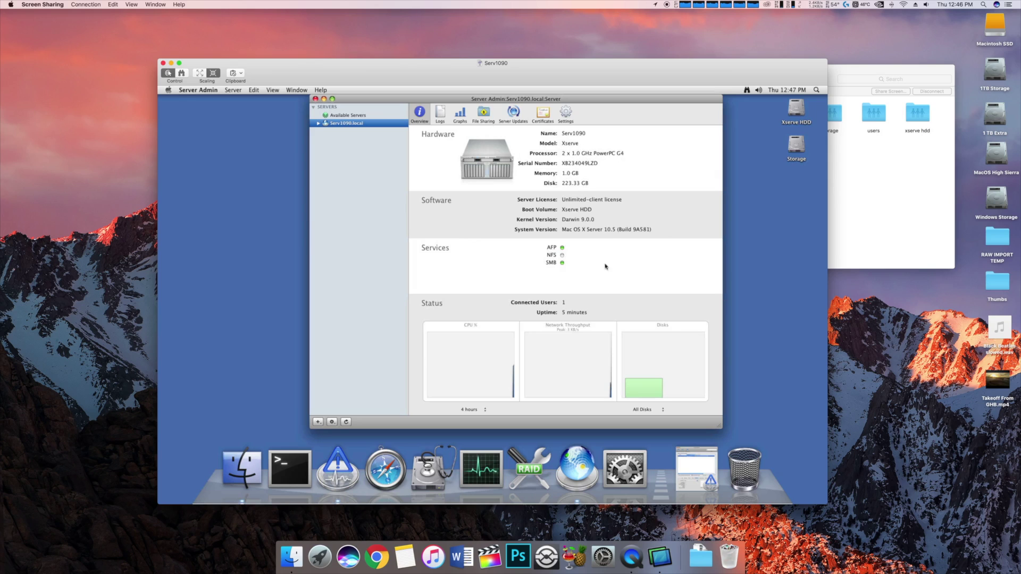
{"action": "left_click", "coordinate": [489, 115]}
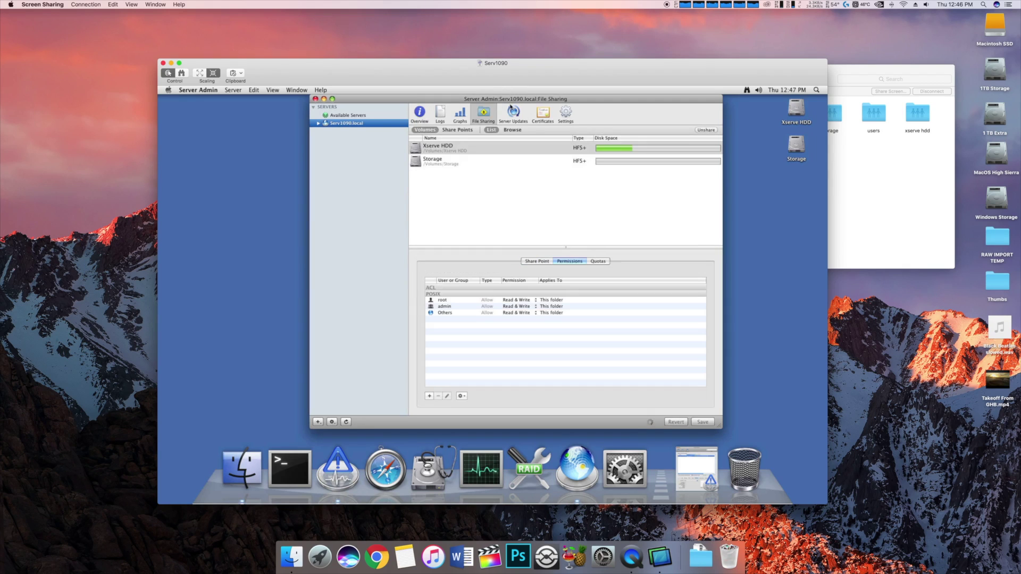
{"action": "left_click", "coordinate": [500, 163]}
{"action": "left_click", "coordinate": [505, 149]}
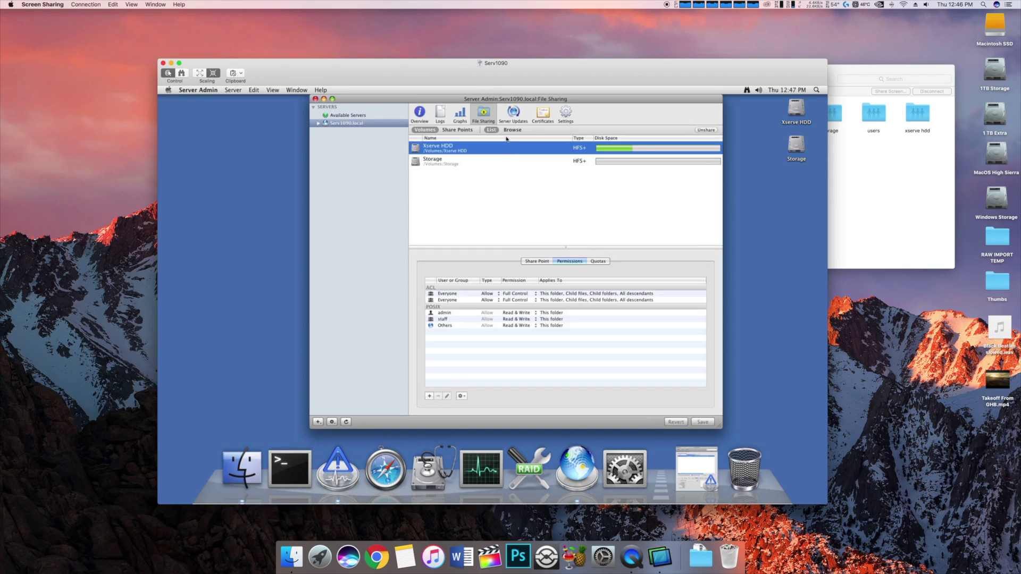
{"action": "left_click", "coordinate": [420, 114]}
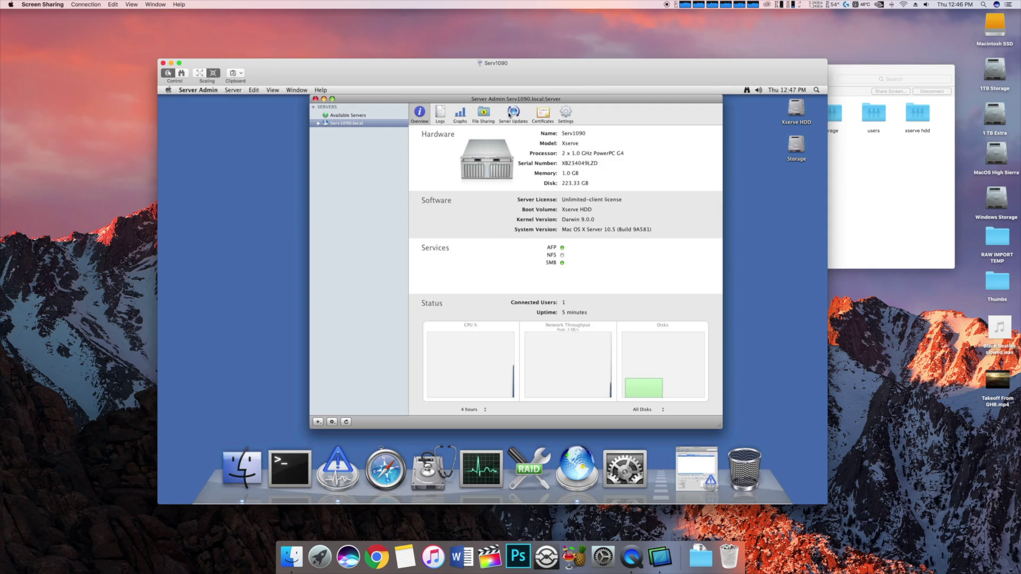
Step through Server Admin's Settings, Server Updates, File Sharing and Logs, ending on Overview
{"action": "left_click_drag", "start_coordinate": [528, 85], "coordinate": [508, 68]}
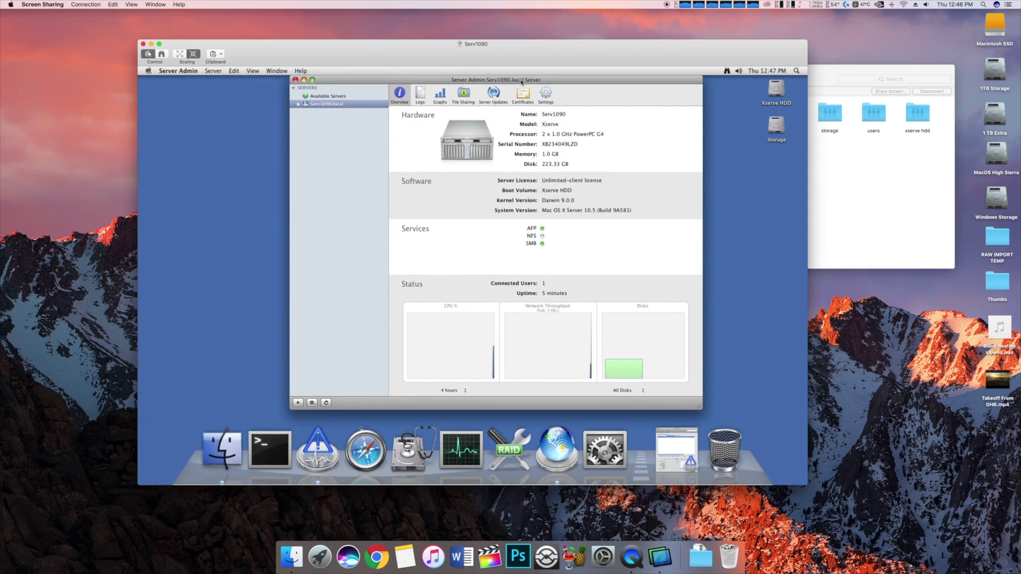
{"action": "left_click", "coordinate": [546, 94]}
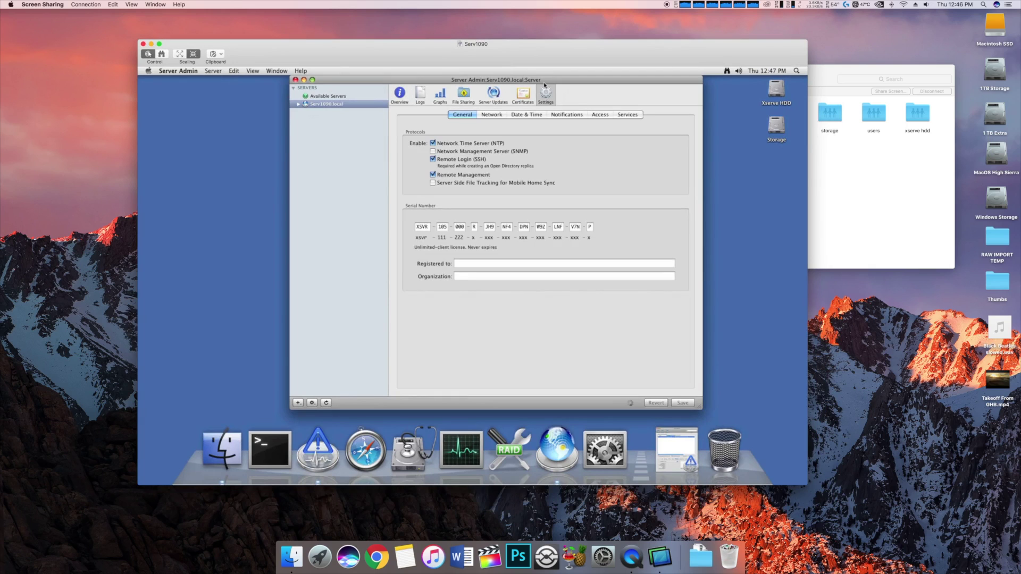
{"action": "left_click", "coordinate": [494, 93]}
{"action": "left_click", "coordinate": [457, 100]}
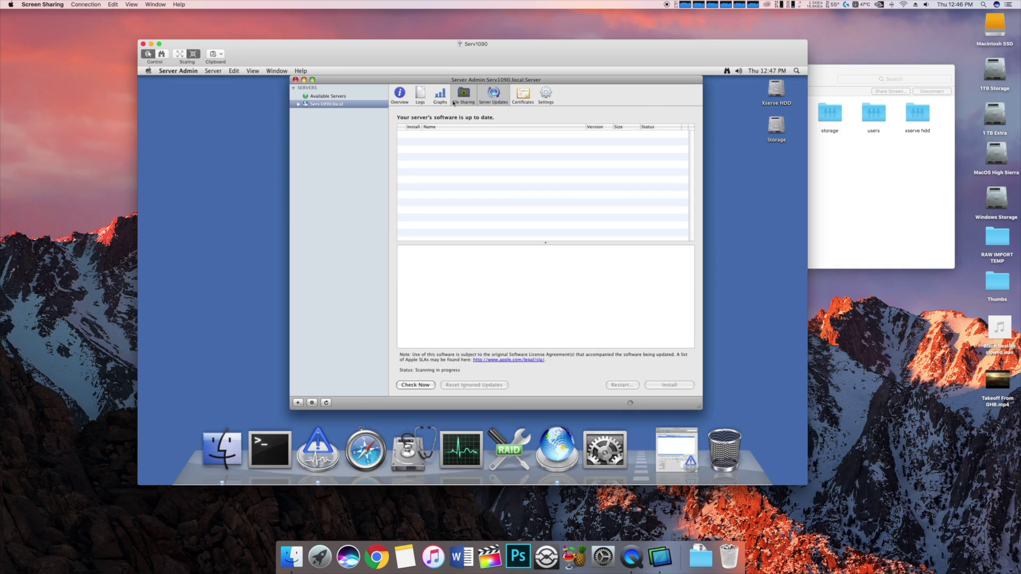
{"action": "left_click", "coordinate": [420, 95]}
{"action": "left_click", "coordinate": [400, 95]}
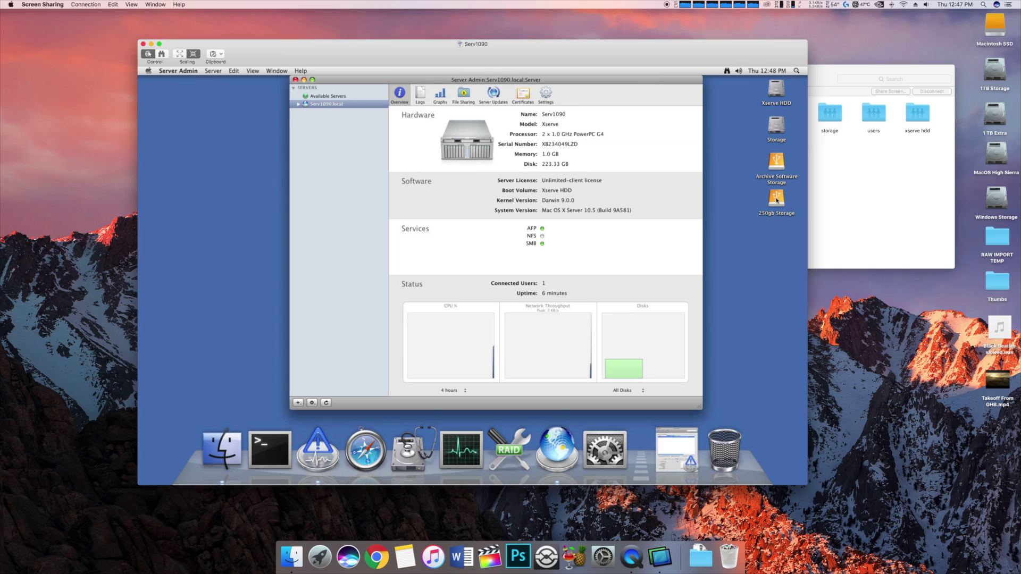
Select the 250gb and Archive Software Storage drives, then bring Server Admin's two-disk Overview forward
{"action": "left_click", "coordinate": [775, 200]}
{"action": "left_click", "coordinate": [779, 166]}
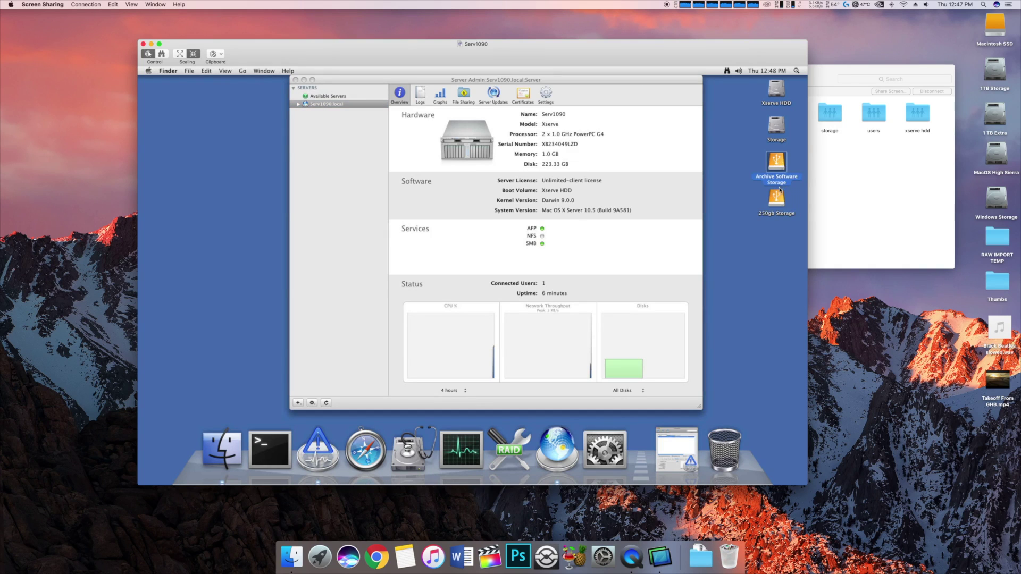
{"action": "left_click", "coordinate": [778, 217]}
{"action": "left_click_drag", "start_coordinate": [752, 166], "coordinate": [740, 200]}
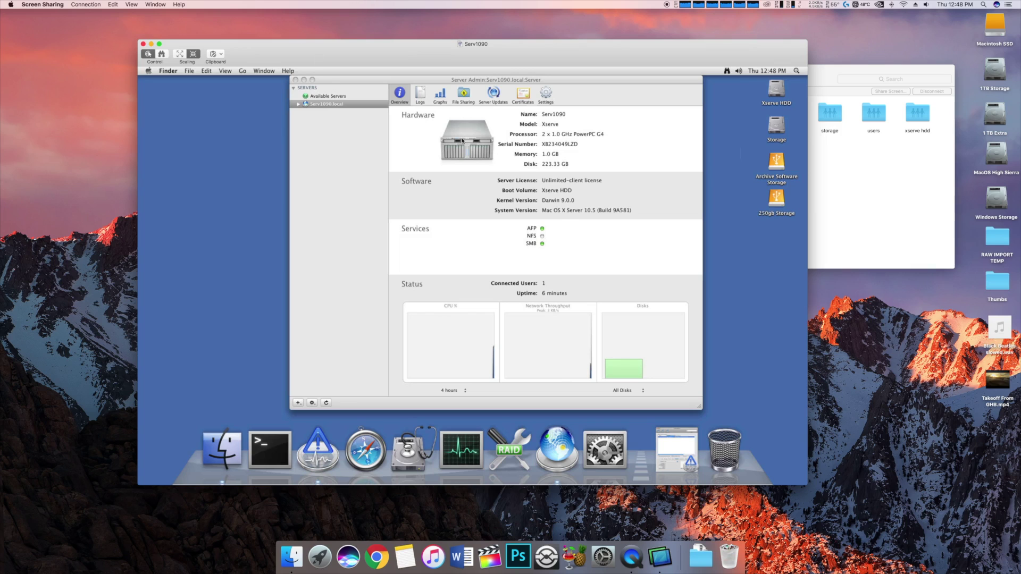
{"action": "left_click_drag", "start_coordinate": [332, 83], "coordinate": [319, 85]}
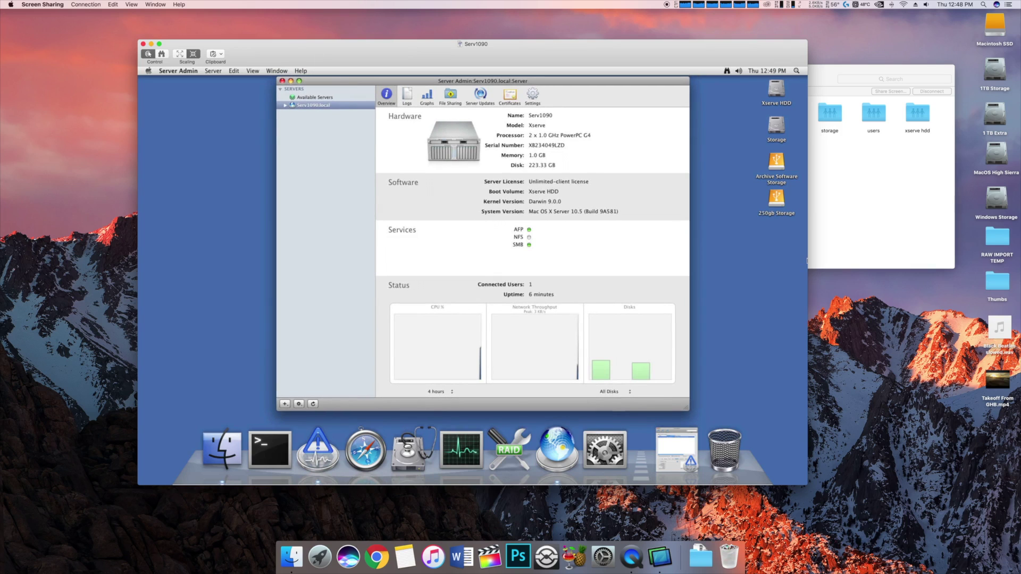